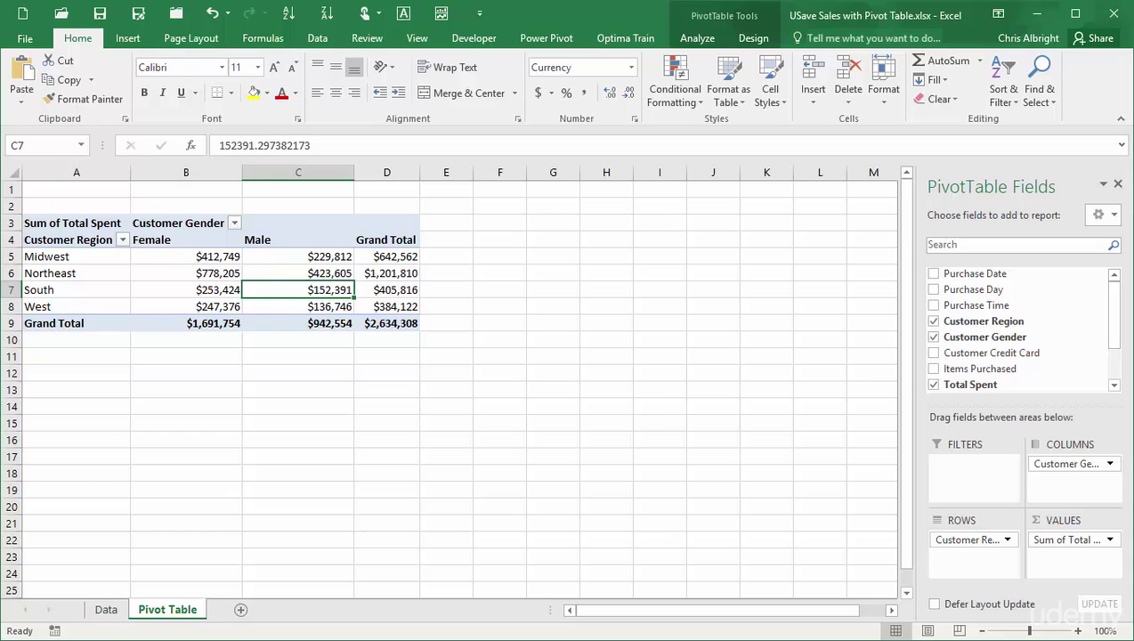
Step: On the Data sheet, change the first Total Spent value in H2 to 1000127.46
click(105, 609)
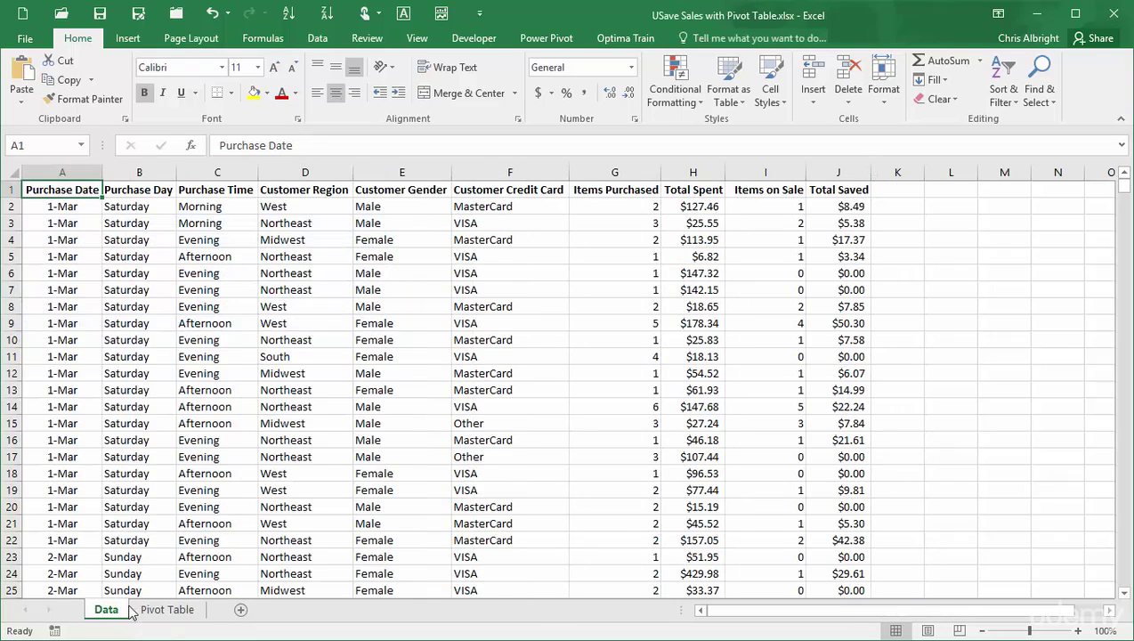
click(686, 207)
click(220, 146)
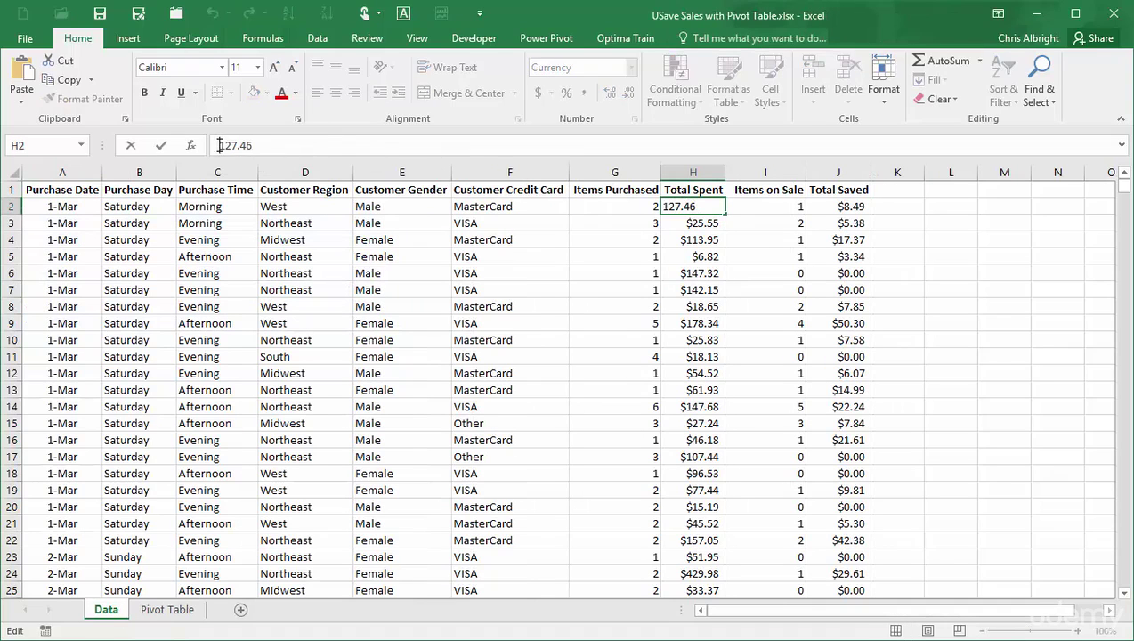
text(1,000)
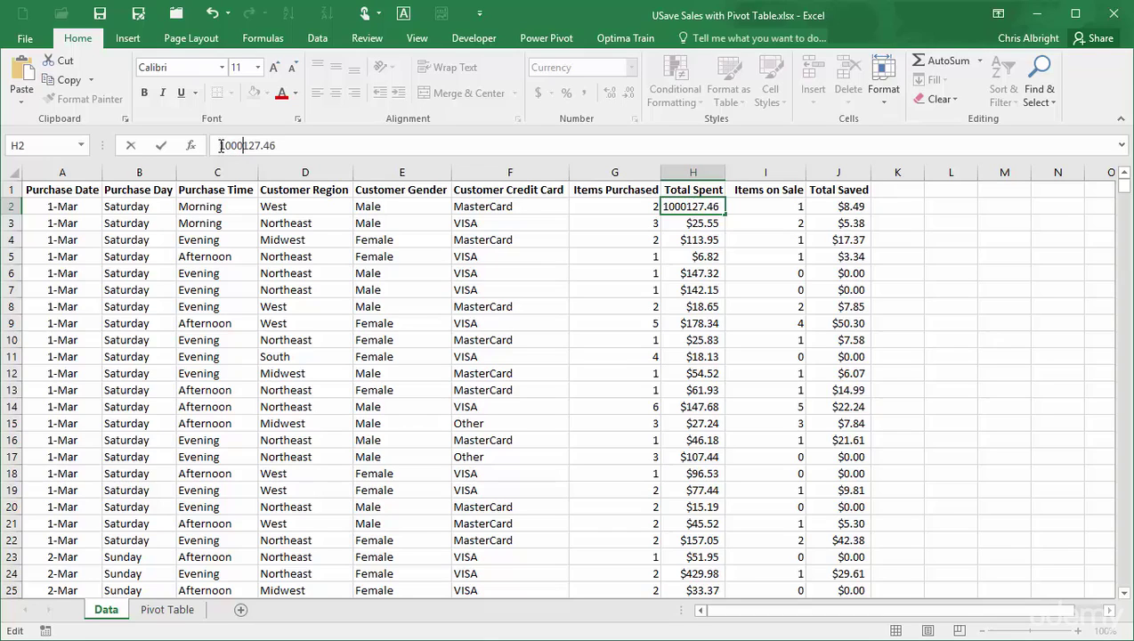
key(Return)
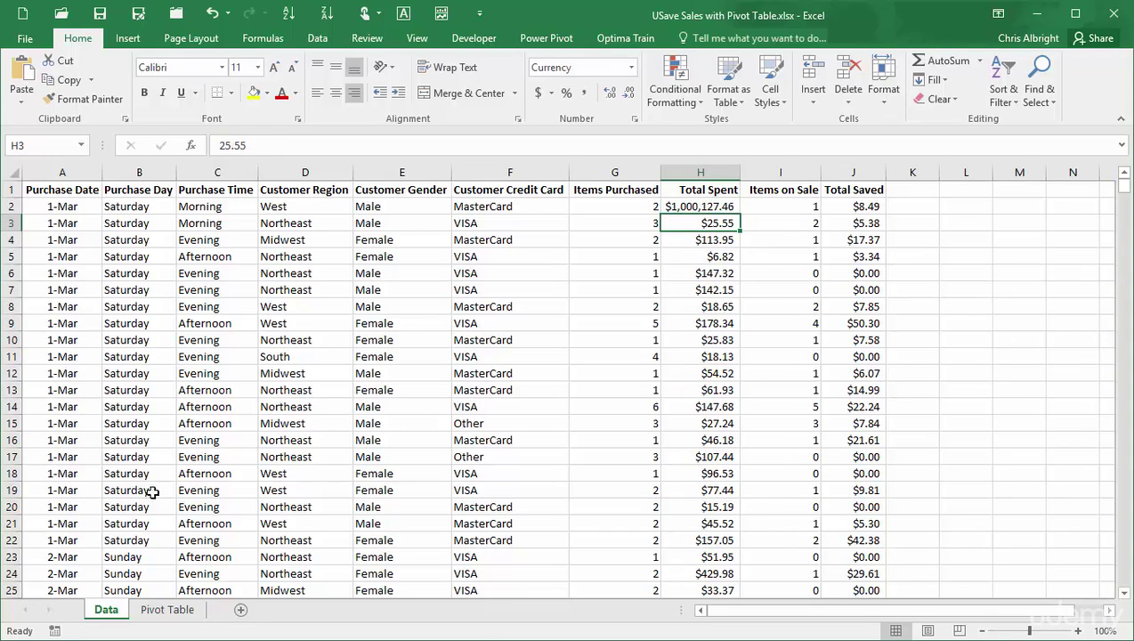
Step: Refresh the pivot table on the Pivot Table sheet so it picks up the edited source data
click(165, 614)
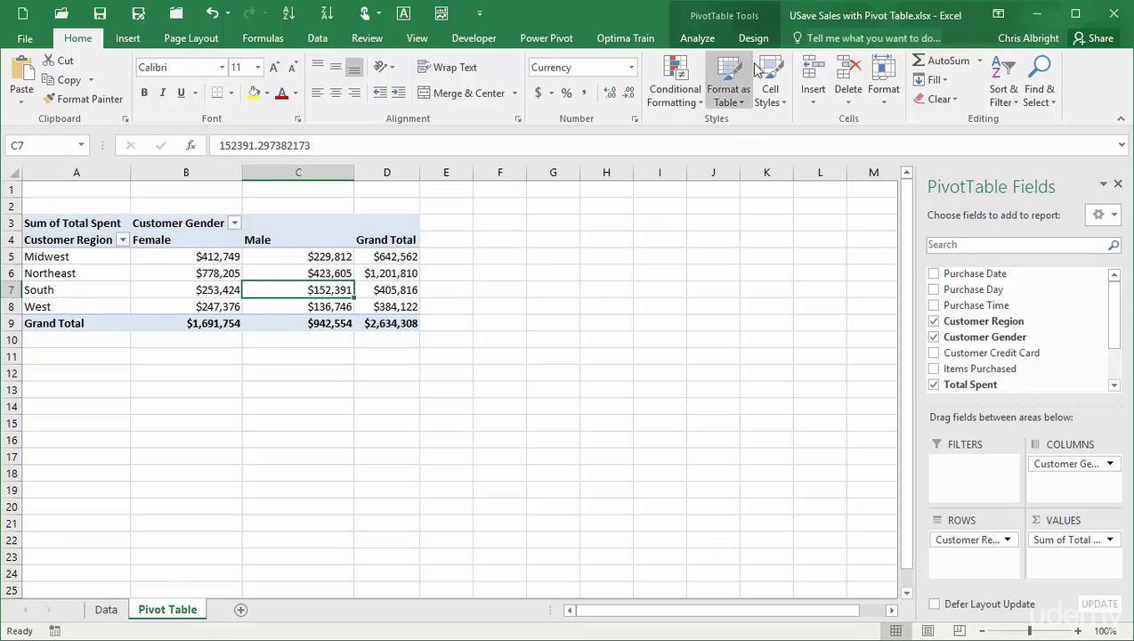
click(692, 37)
click(537, 71)
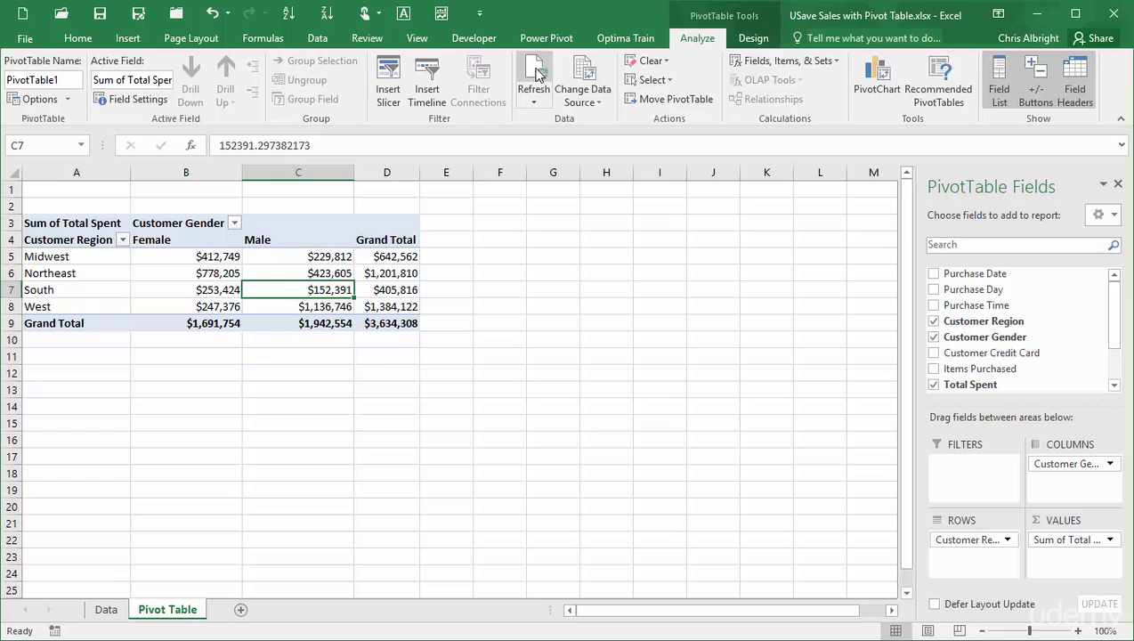
Step: Delete the Pivot Table sheet from the workbook
right_click(193, 616)
click(207, 640)
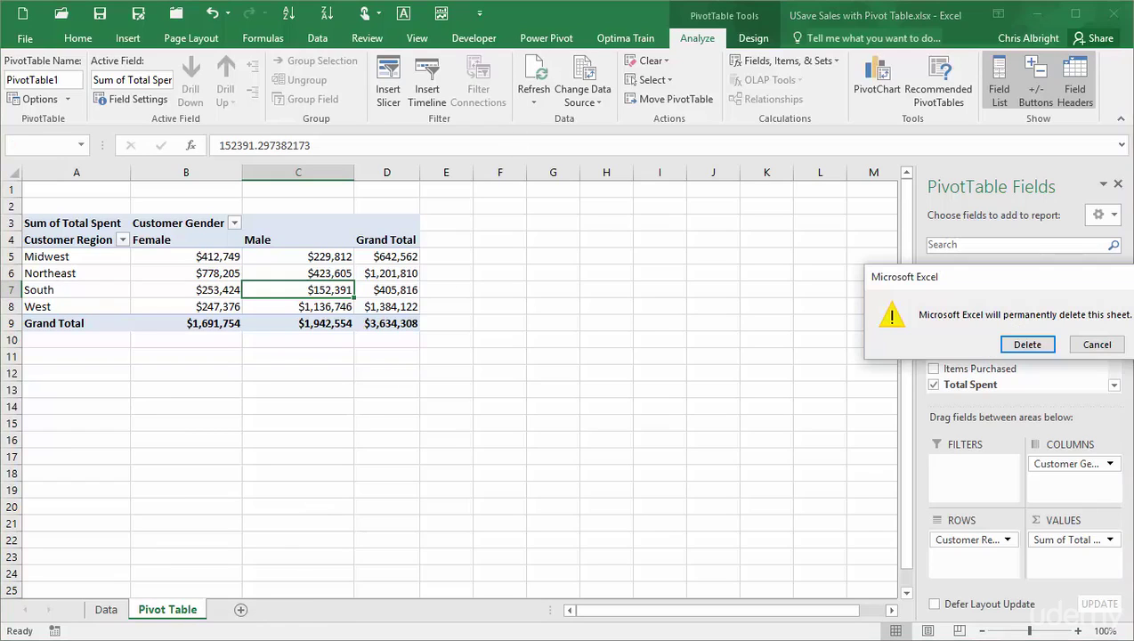
click(1026, 344)
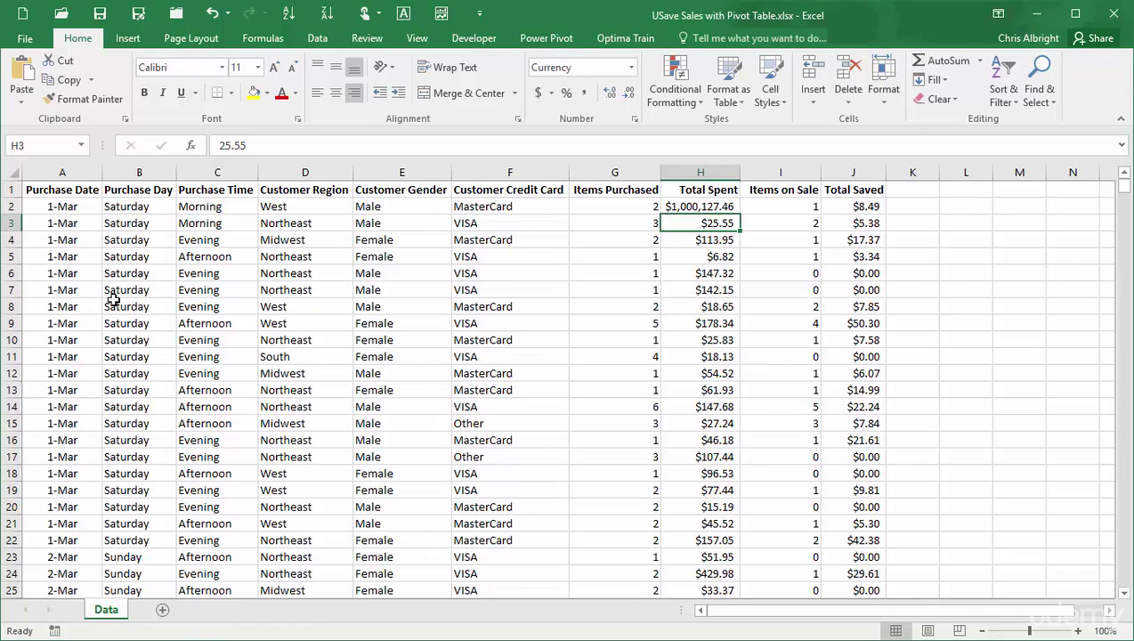
Step: Convert the sales data range on the Data sheet into an Excel table with headers
click(126, 38)
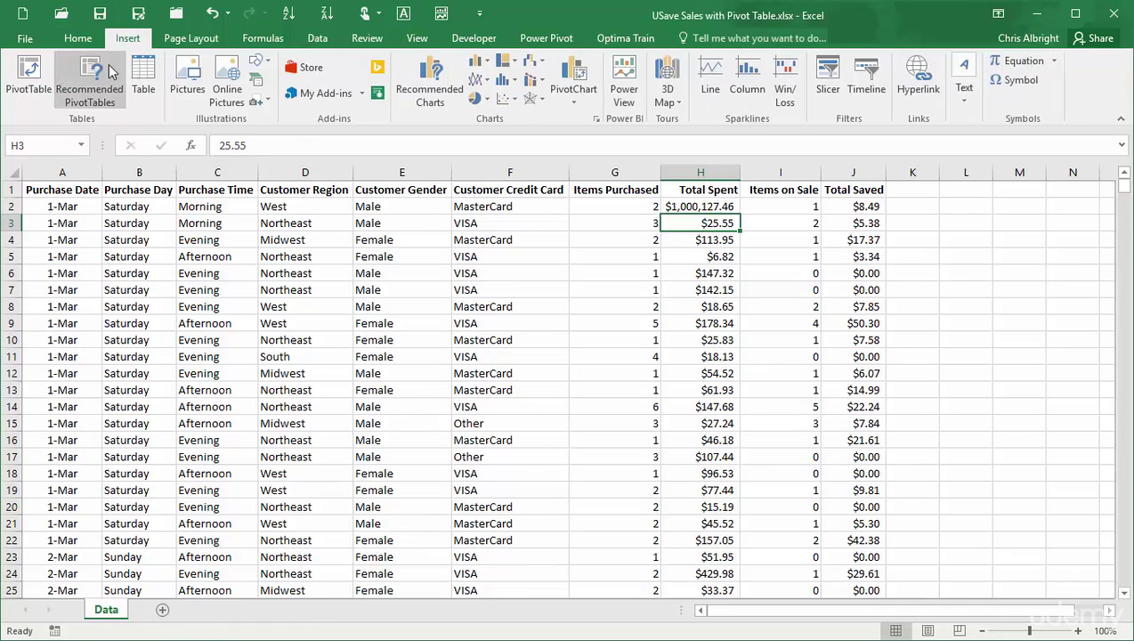
click(143, 76)
click(899, 410)
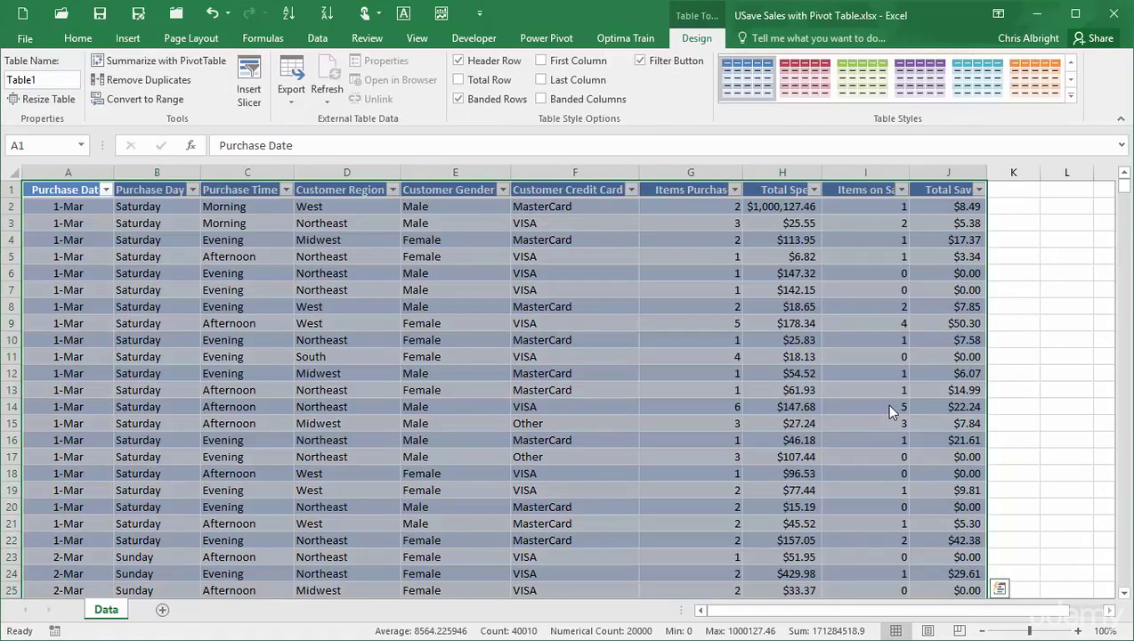
Step: Create a pivot table from Table1 on a new worksheet and summarize Total Spent as its value field
click(129, 39)
click(33, 72)
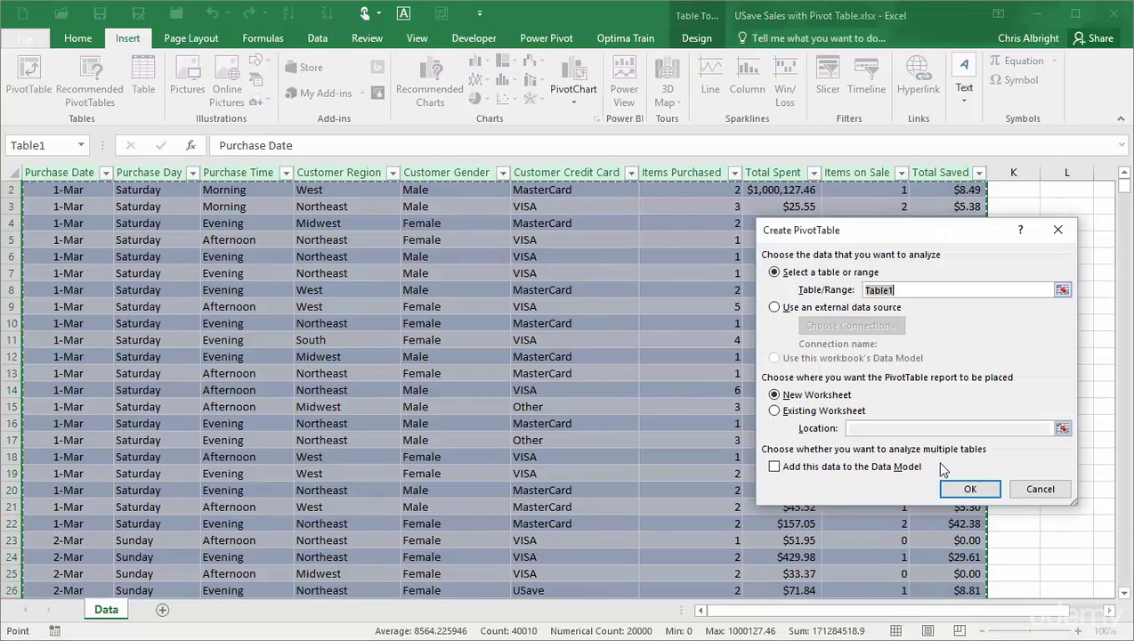
click(970, 490)
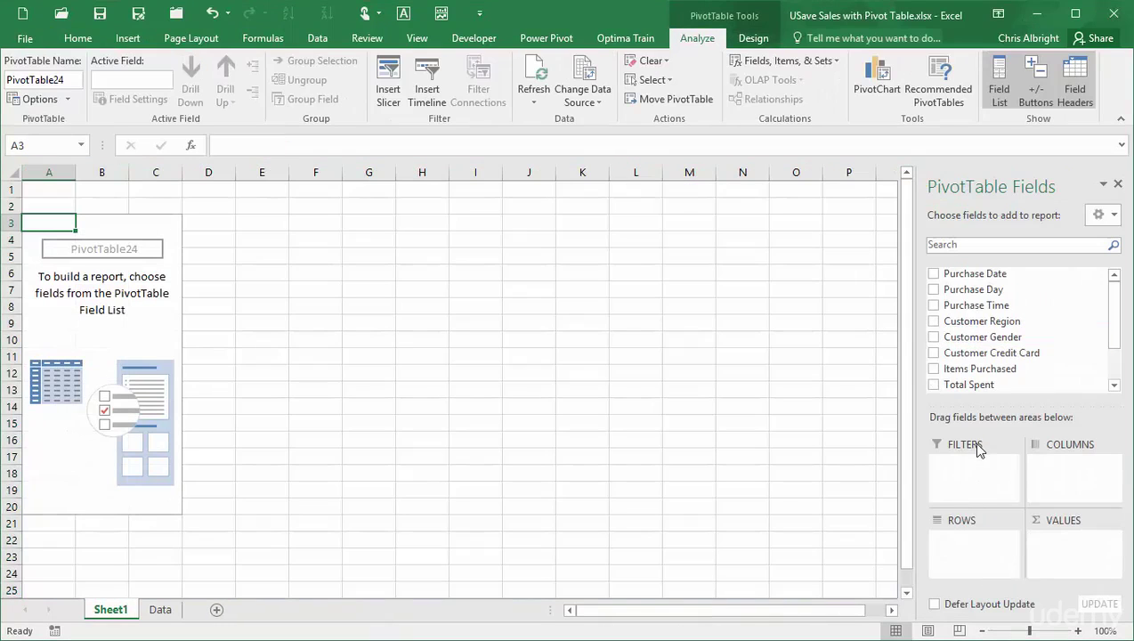
drag(963, 384, 1059, 543)
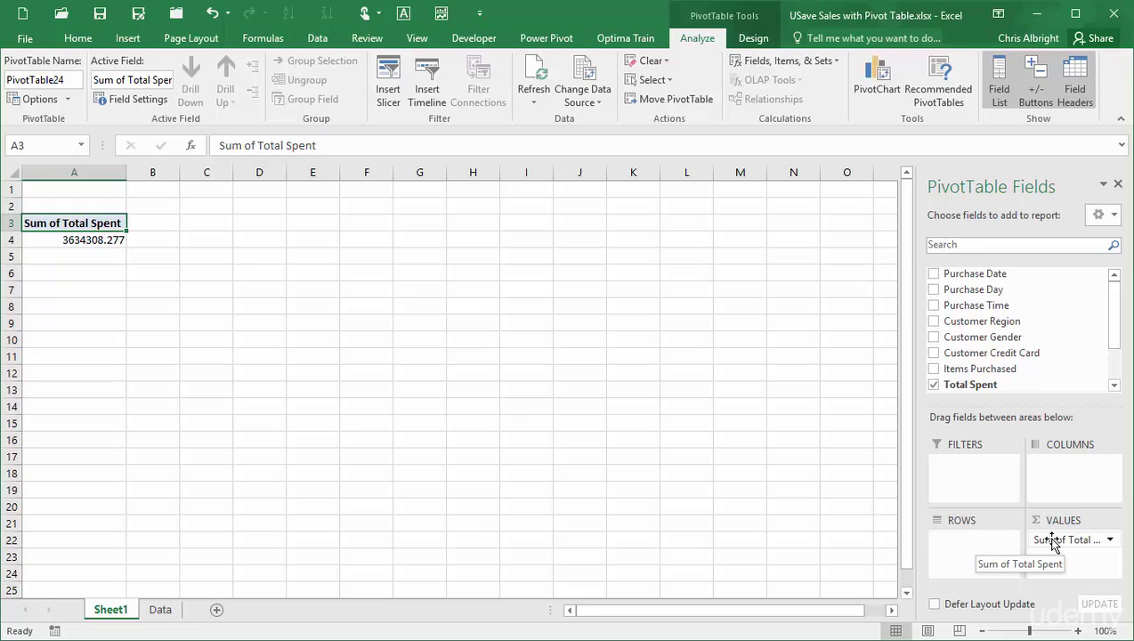
Step: Add a column headed New in K1, directly beside Total Saved in the Data sheet's table
click(160, 611)
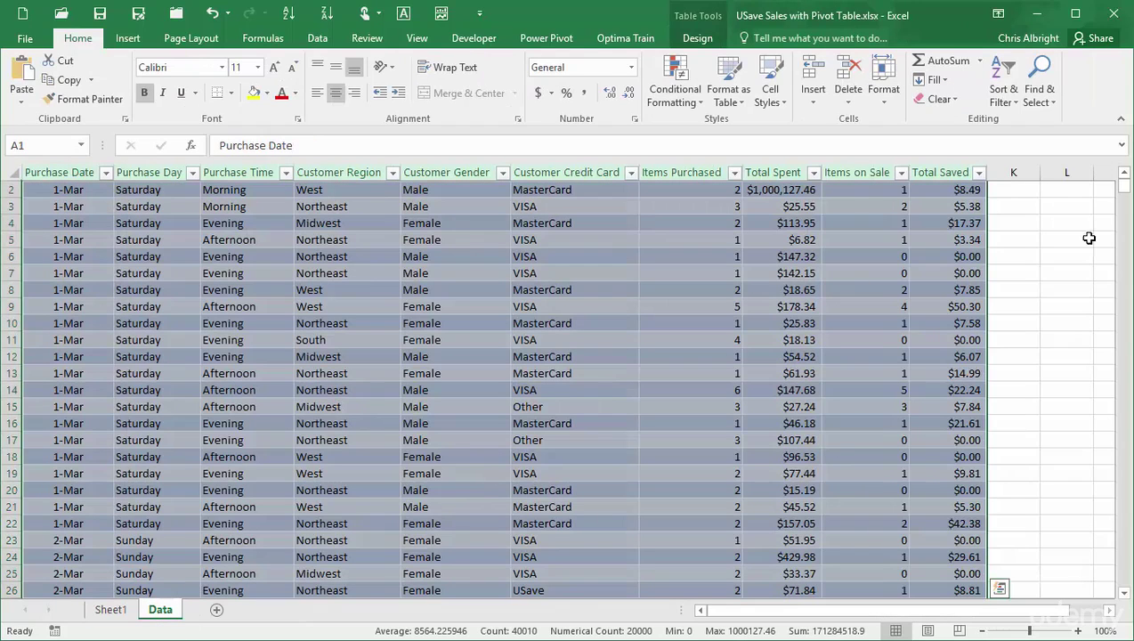
click(1124, 173)
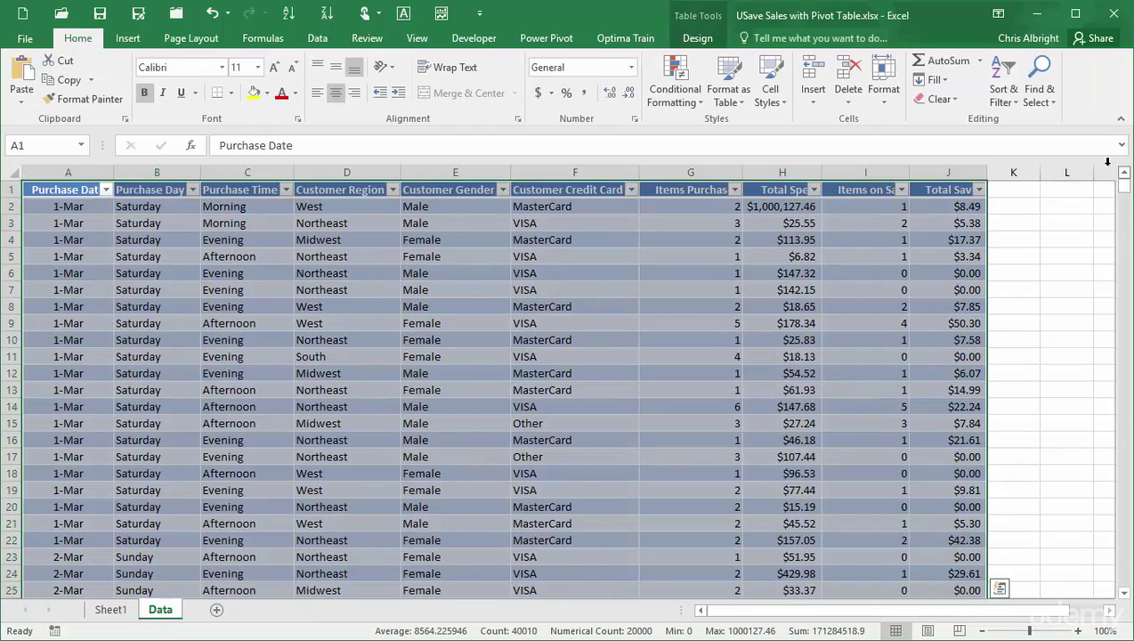
click(1015, 190)
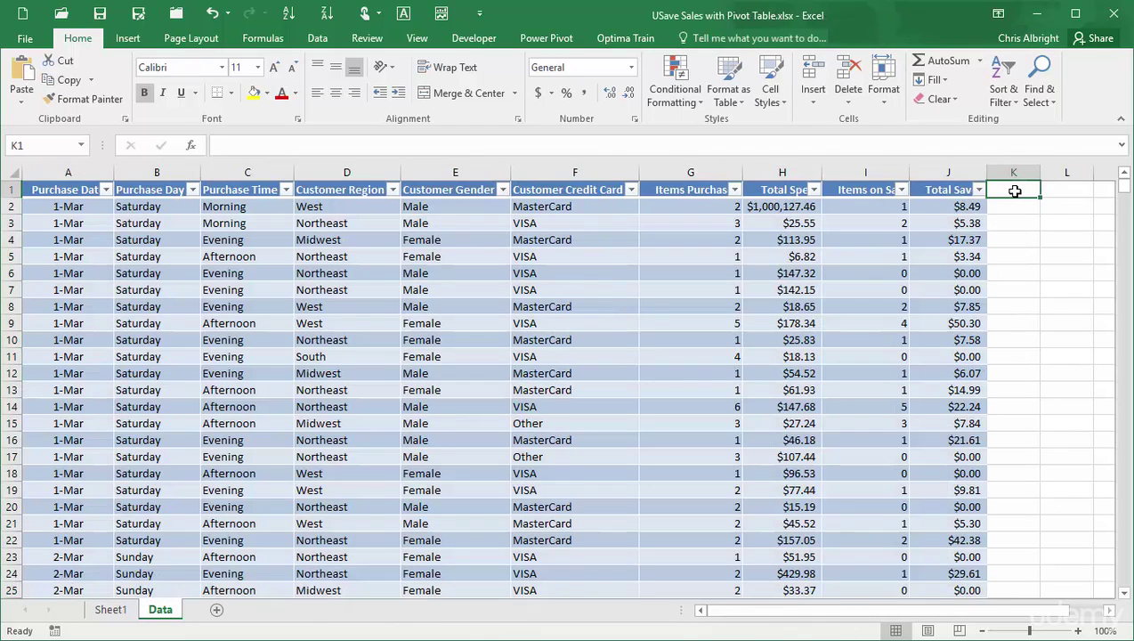
text(New)
key(Return)
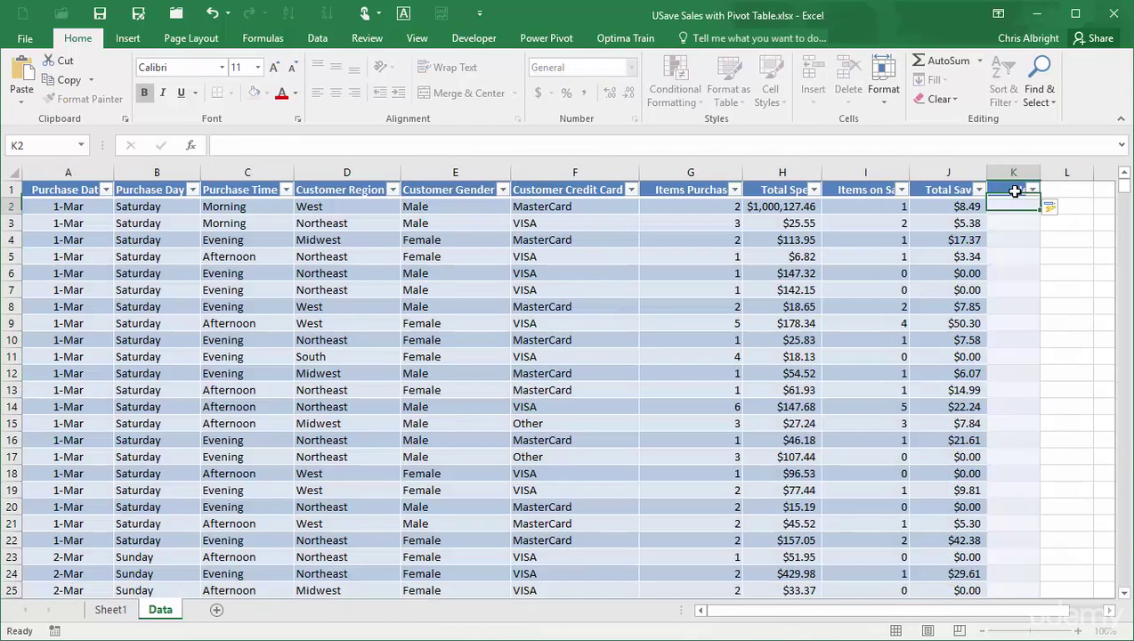
Step: Fill the New column with the formula =H2+J2, adding Total Spent and Total Saved
text(=)
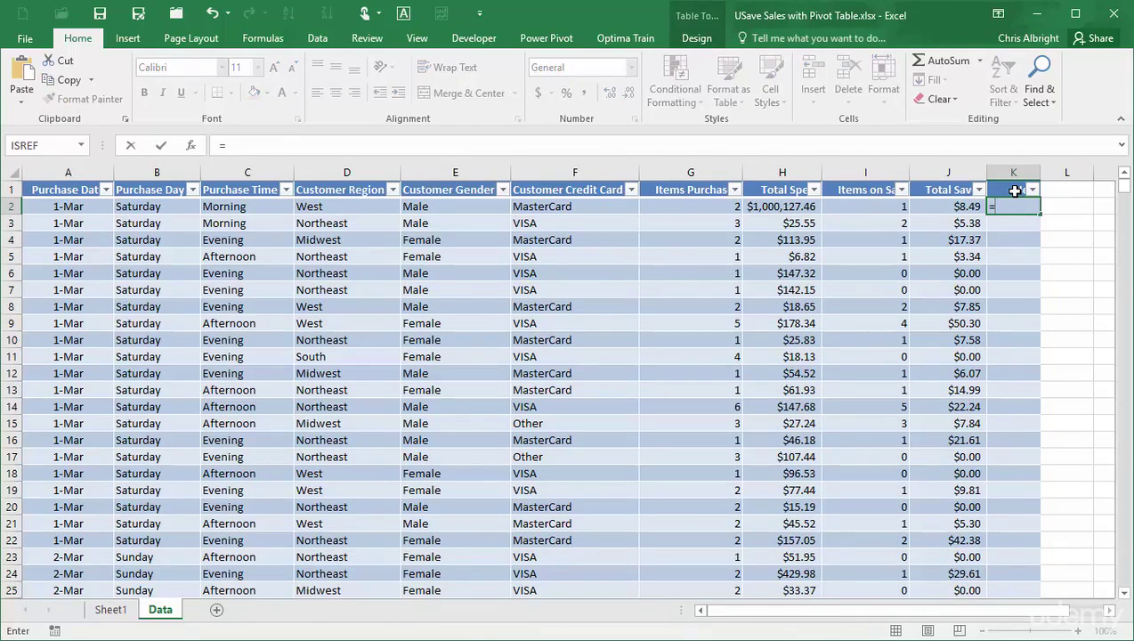
click(784, 204)
text(+)
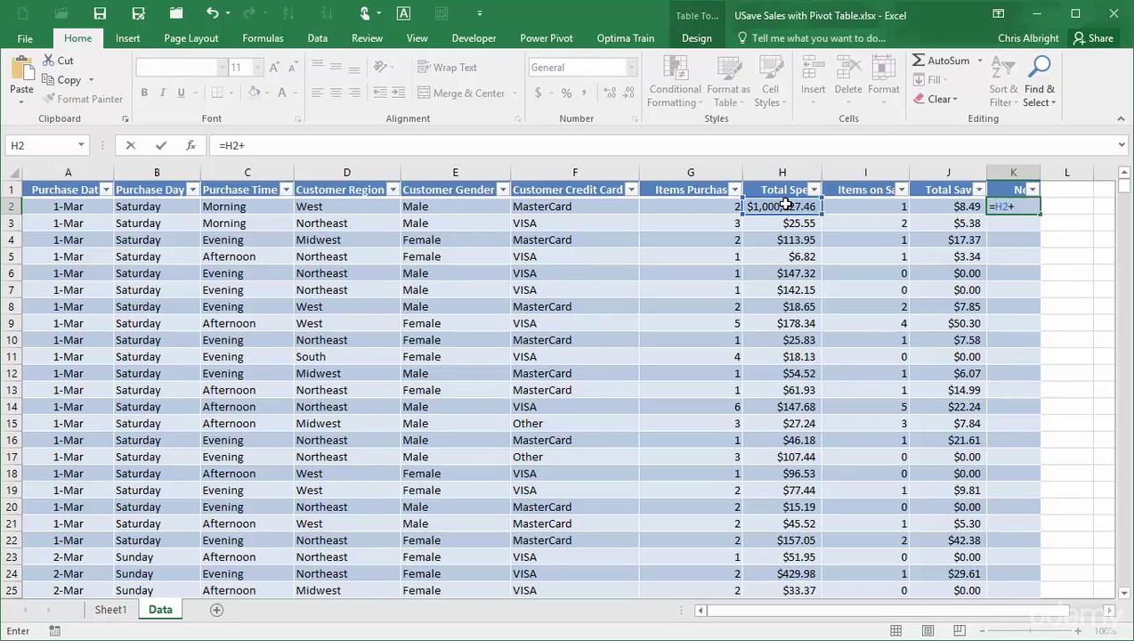
click(937, 205)
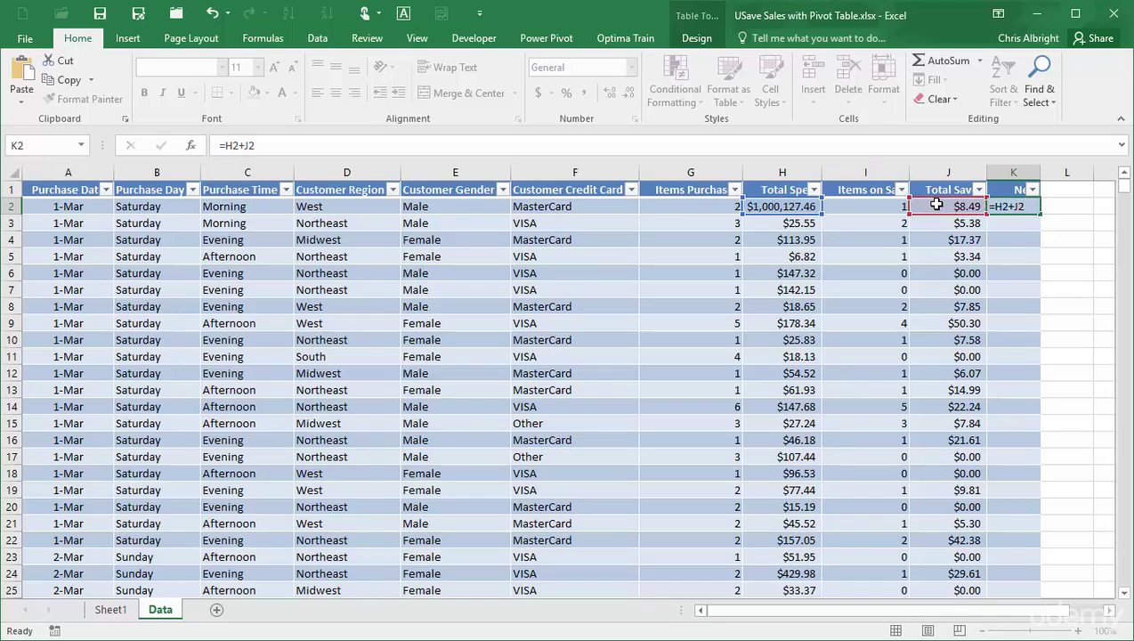
key(Return)
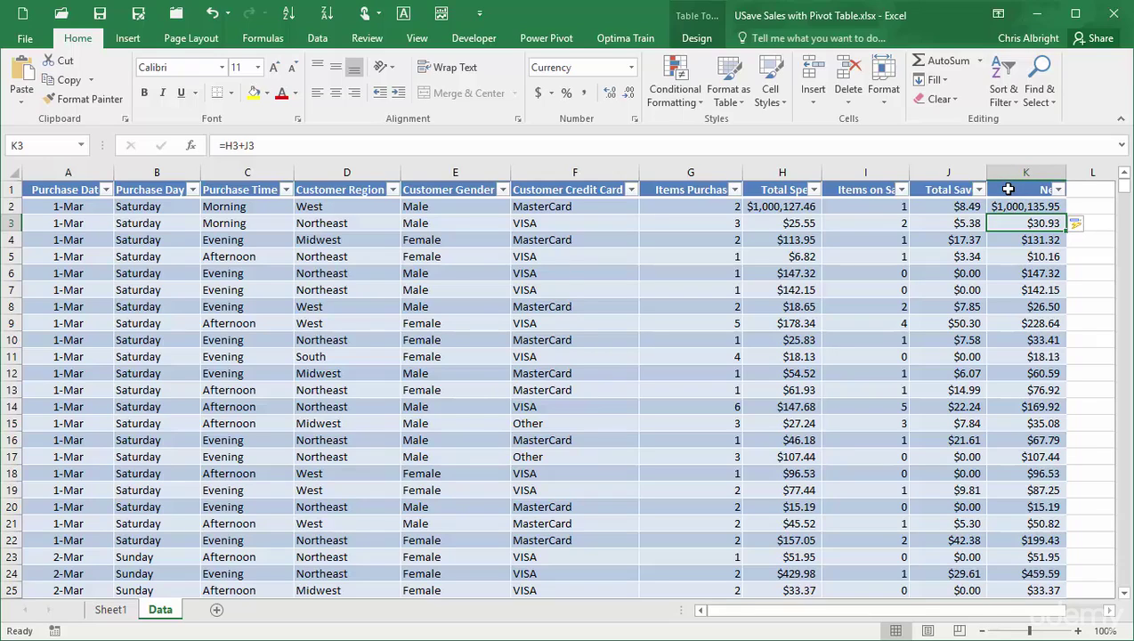
Step: Refresh the pivot table on Sheet1 and add the New field to its values
click(111, 610)
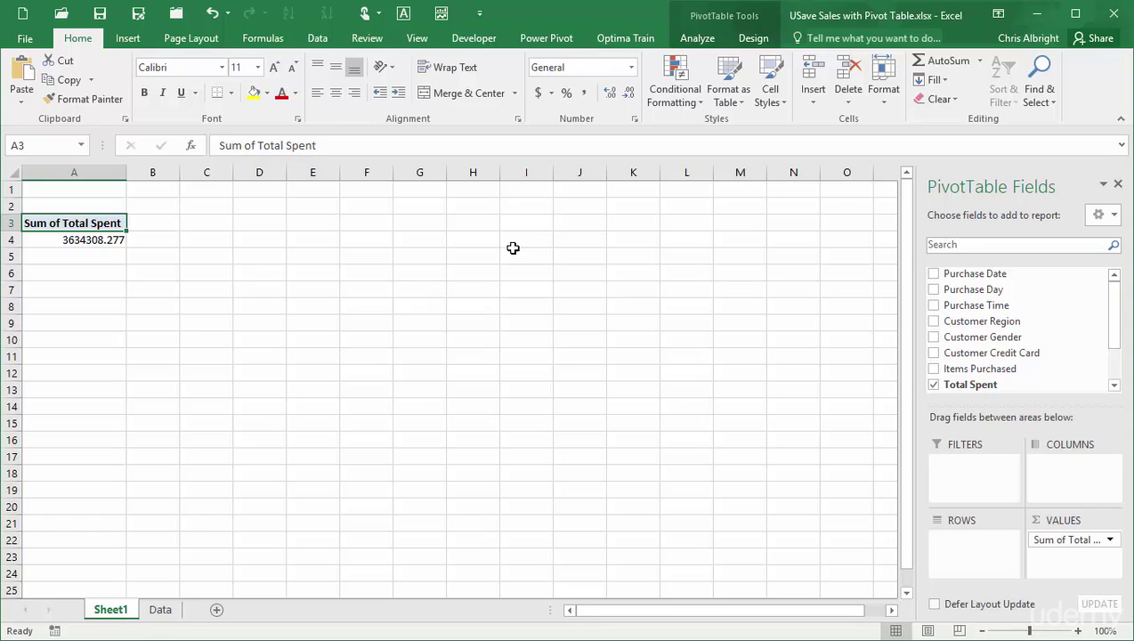
click(692, 38)
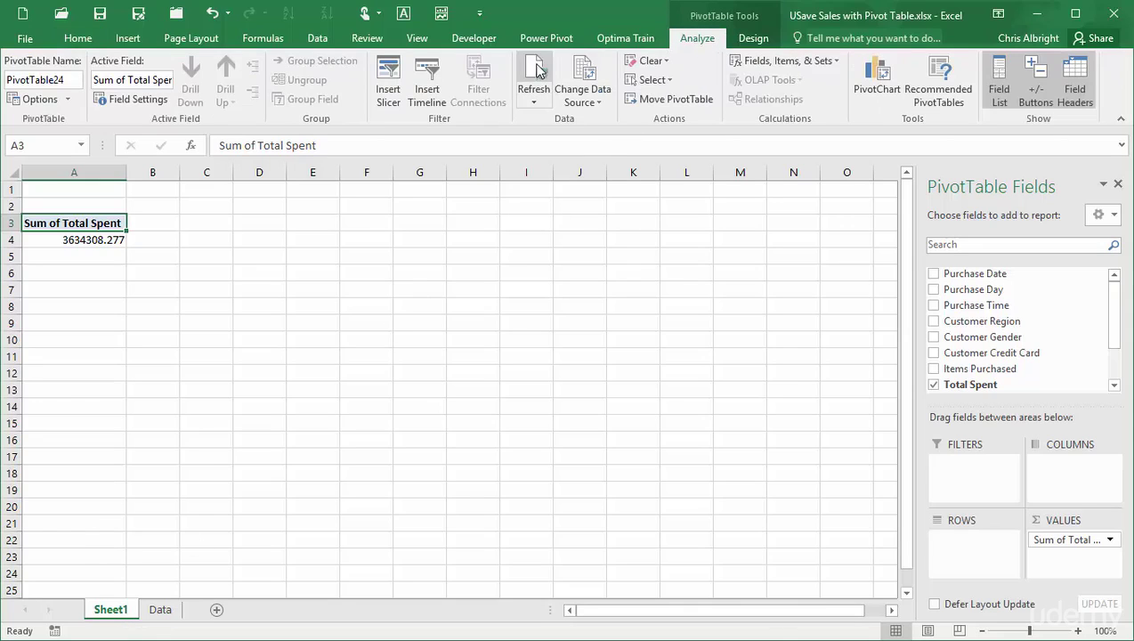
drag(1112, 309, 1113, 356)
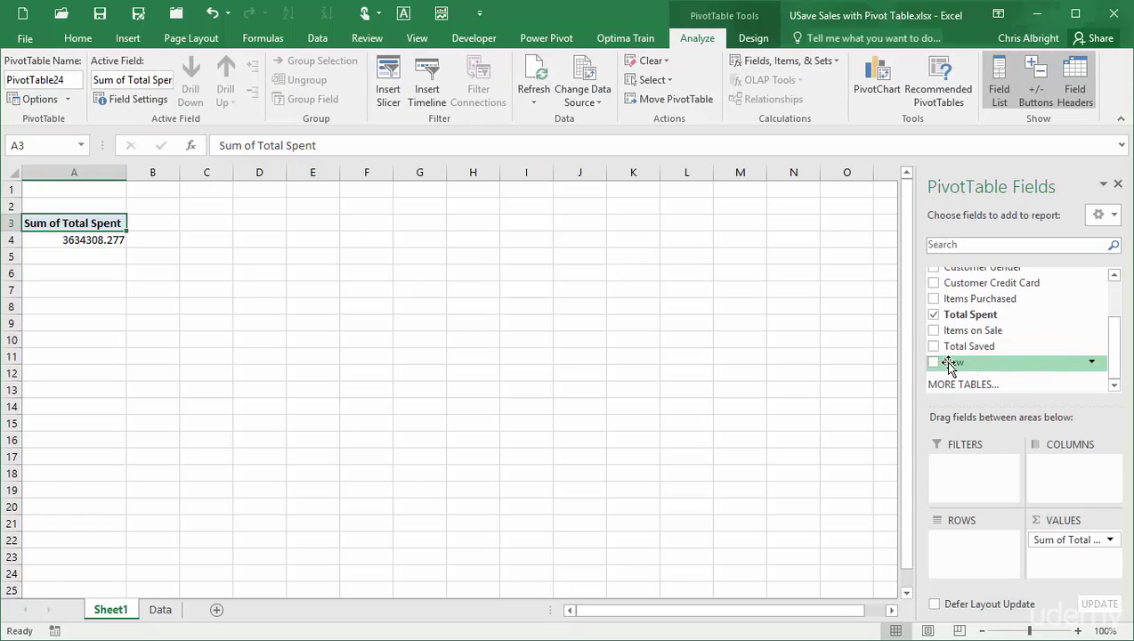
drag(953, 365, 1057, 574)
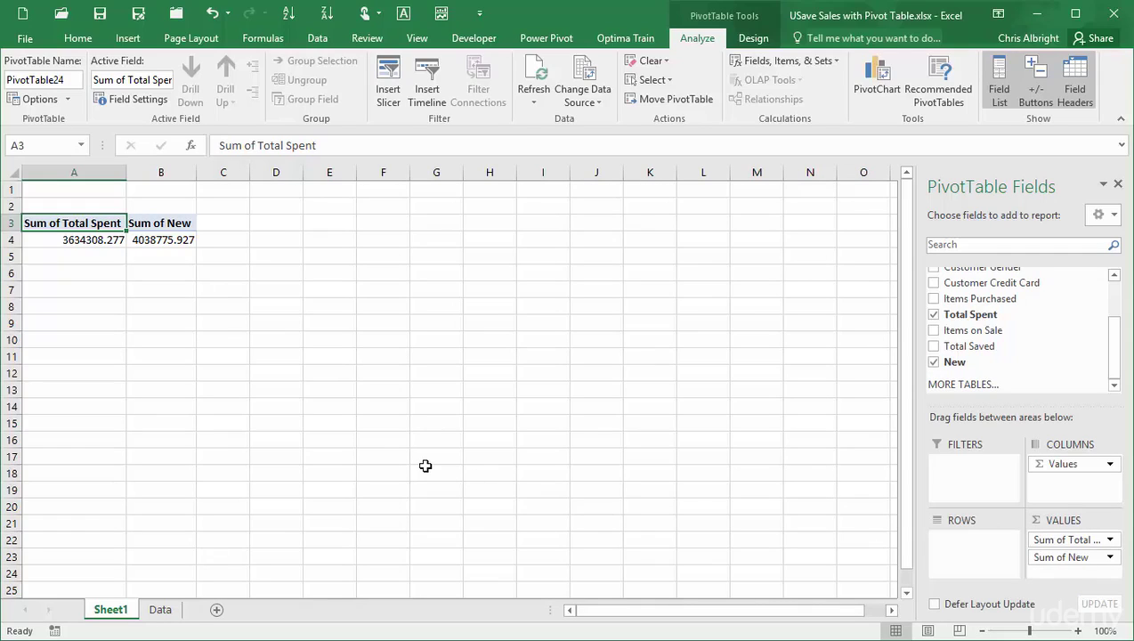
click(534, 103)
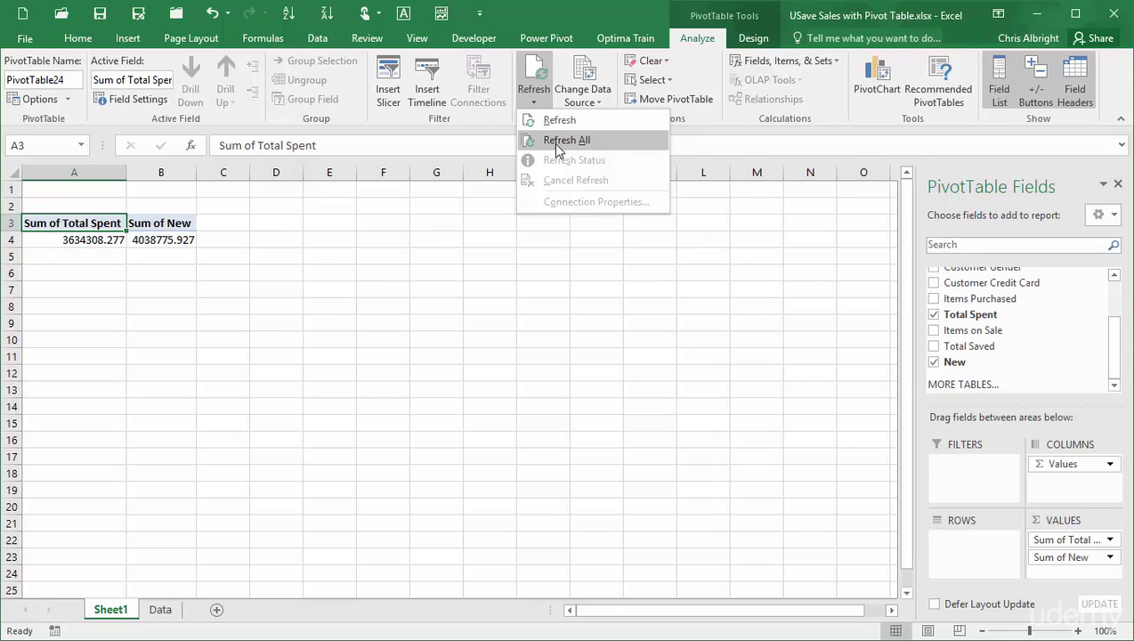
click(435, 291)
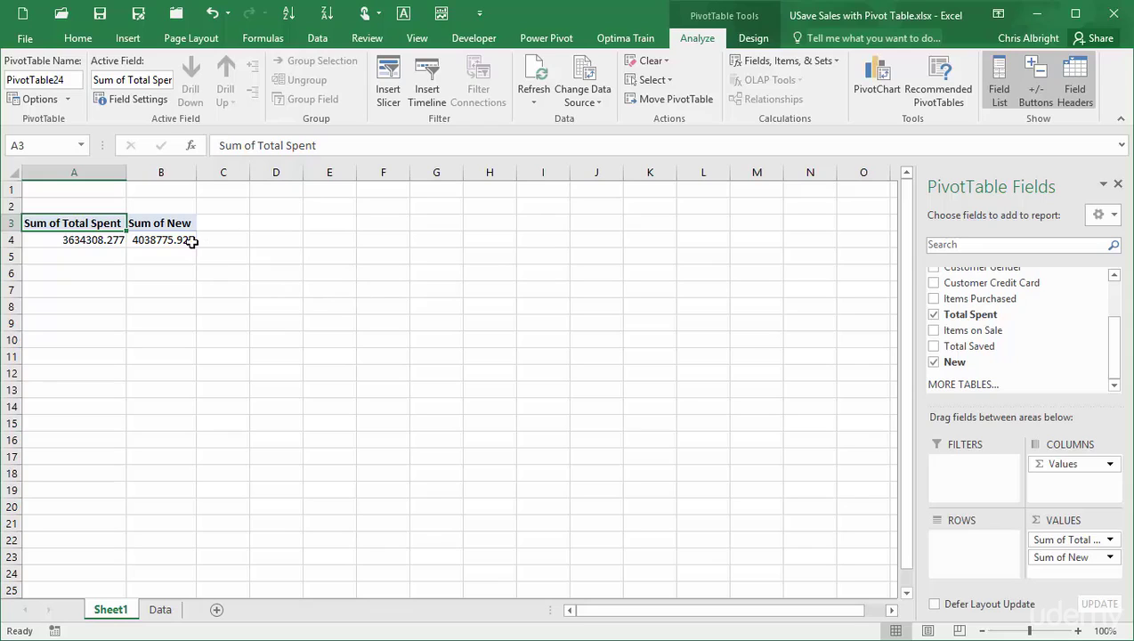
Step: In the pivot table's options, enable refreshing the data when opening the file
right_click(150, 241)
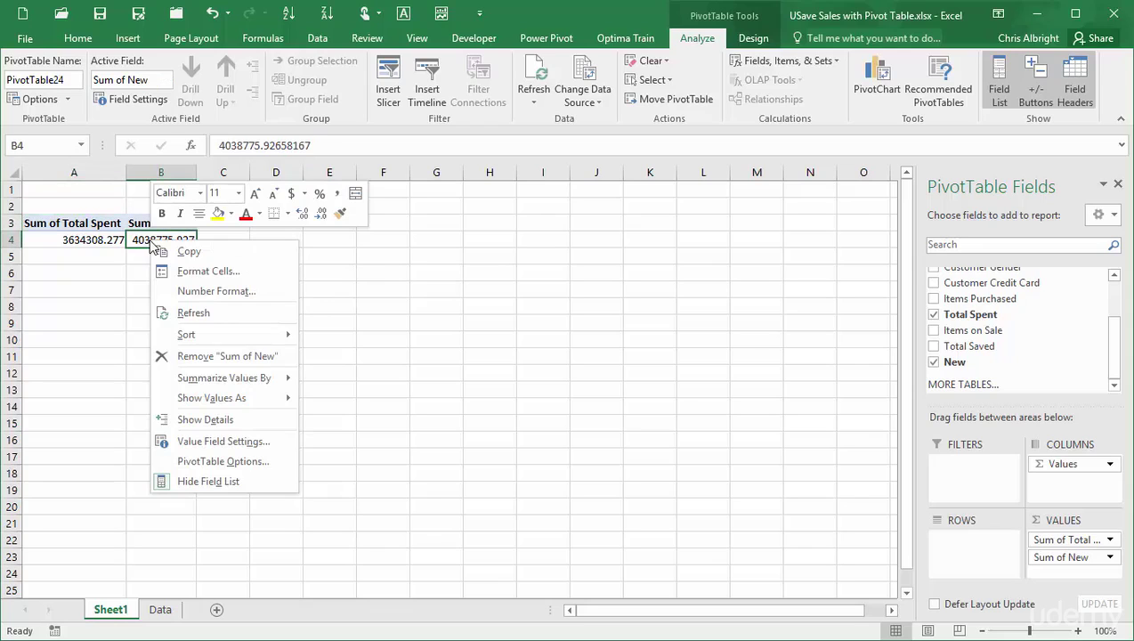
click(227, 461)
drag(309, 259, 542, 186)
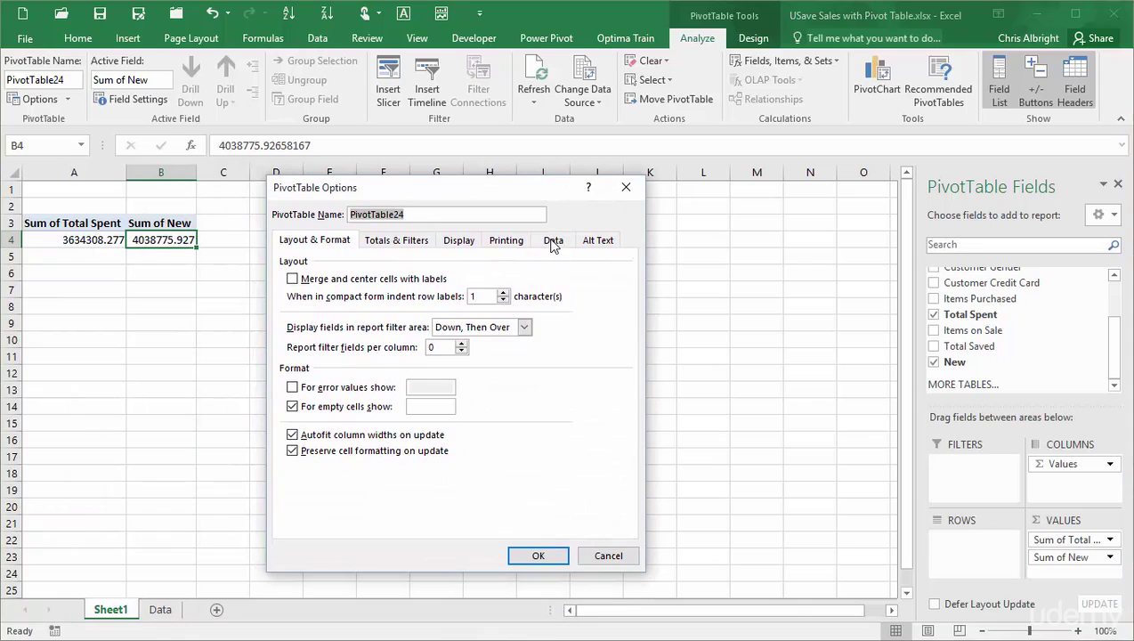
click(553, 242)
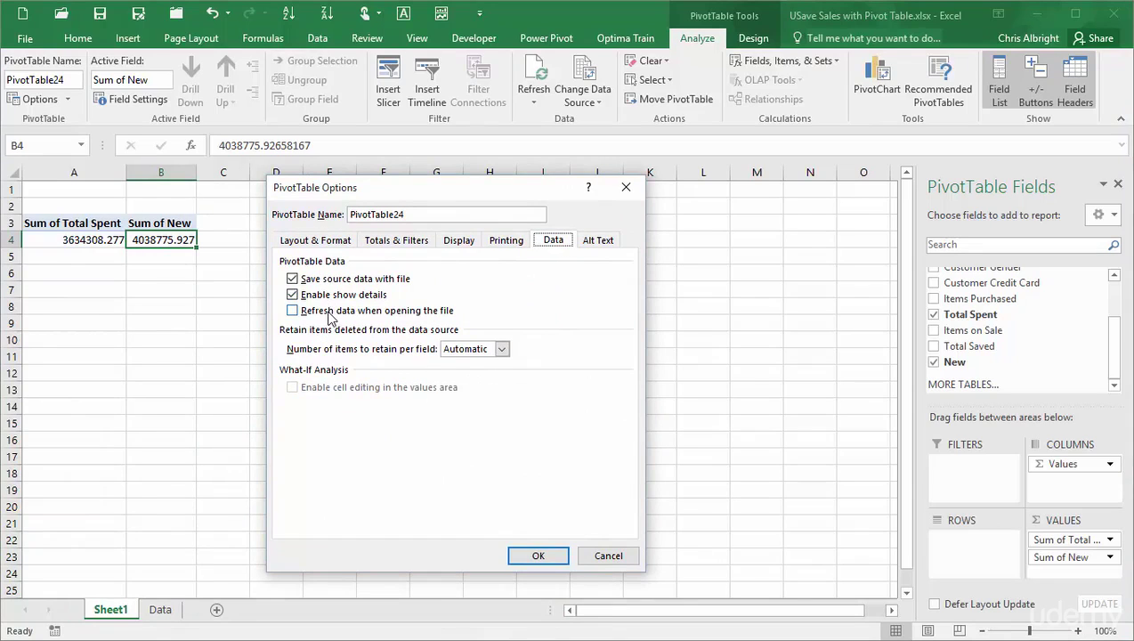
click(292, 312)
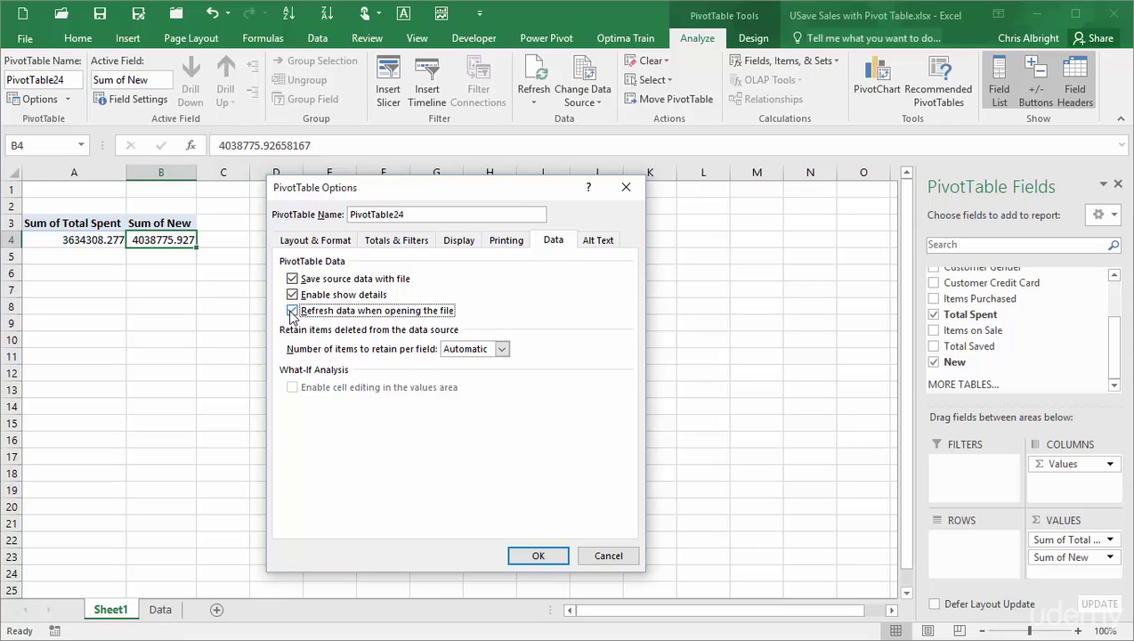